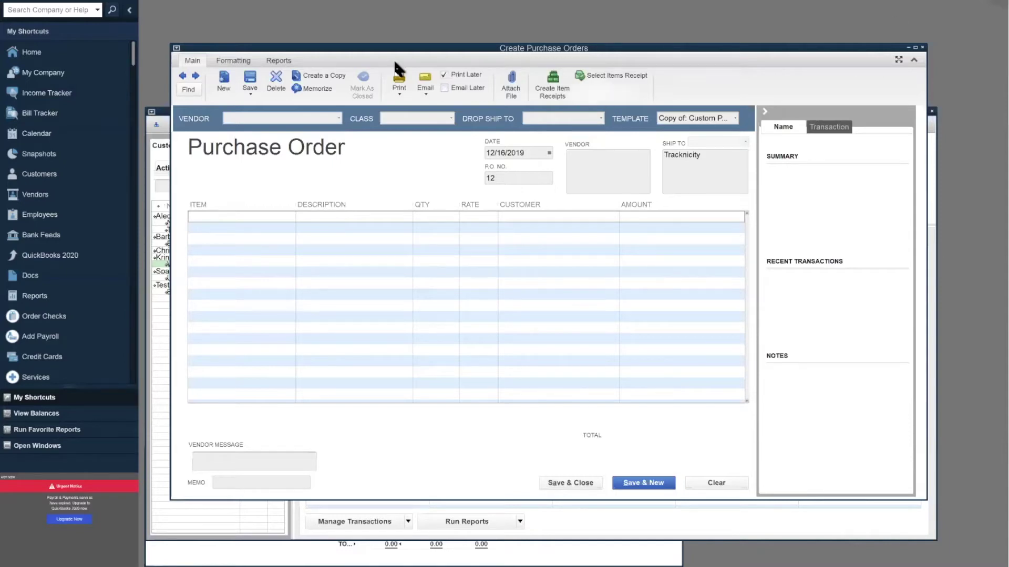
- Start a purchase order to vendor Sonos with a Sonos:AMP line item
{"action": "left_click", "coordinate": [339, 119]}
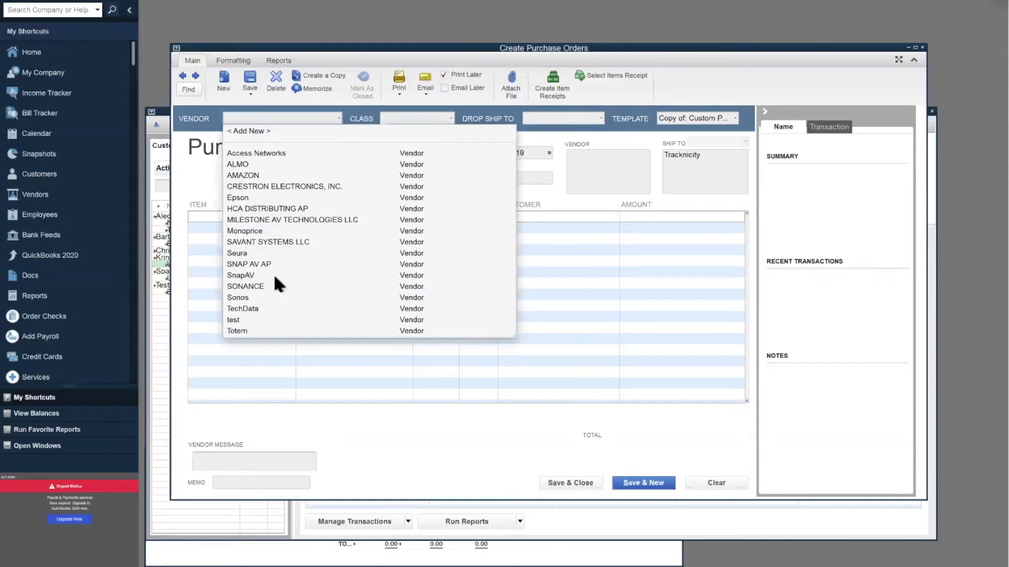
{"action": "left_click", "coordinate": [237, 298]}
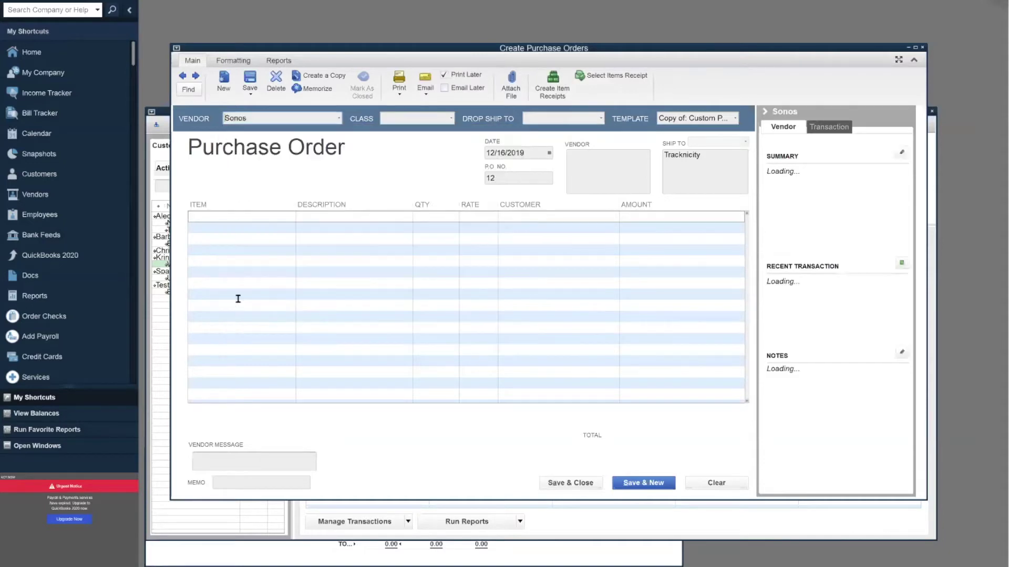
{"action": "left_click", "coordinate": [230, 216]}
{"action": "type", "text": "Sonos"}
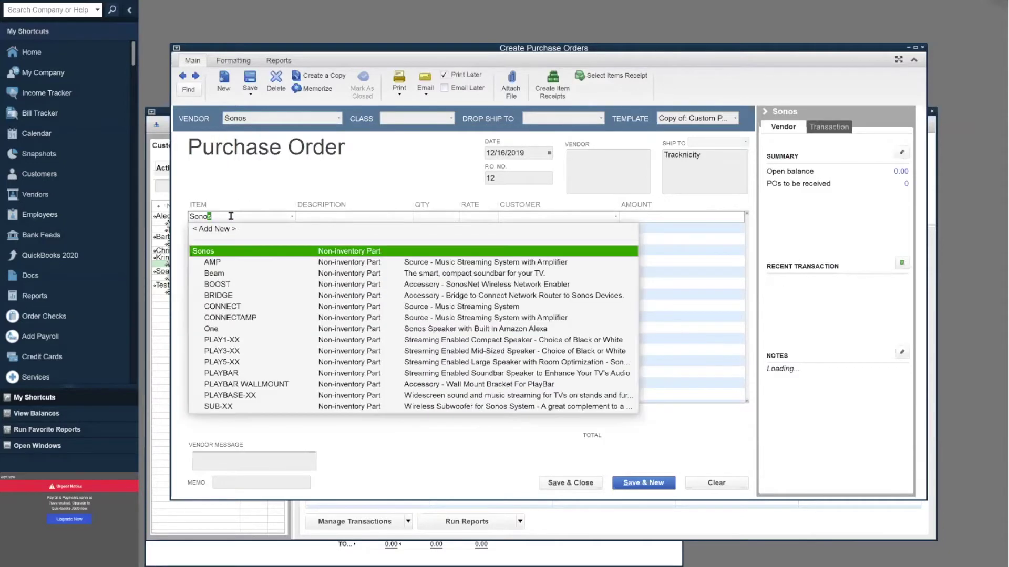
{"action": "left_click", "coordinate": [221, 261]}
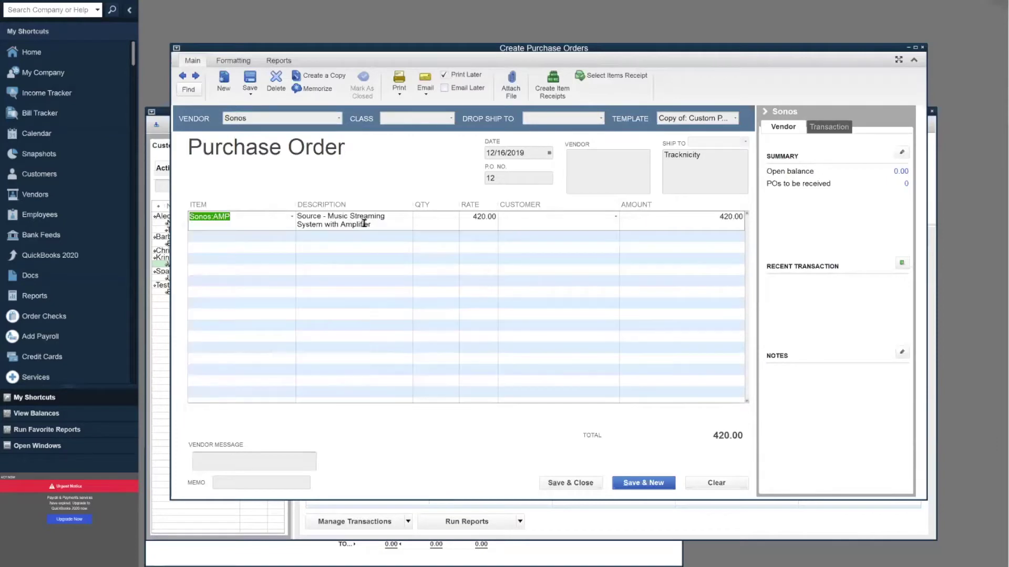
- Assign the line to the Workshop Updates job, quantity 2, and save, keeping the new shipping address
{"action": "left_click", "coordinate": [534, 212]}
{"action": "type", "text": "Kringle, Kris"}
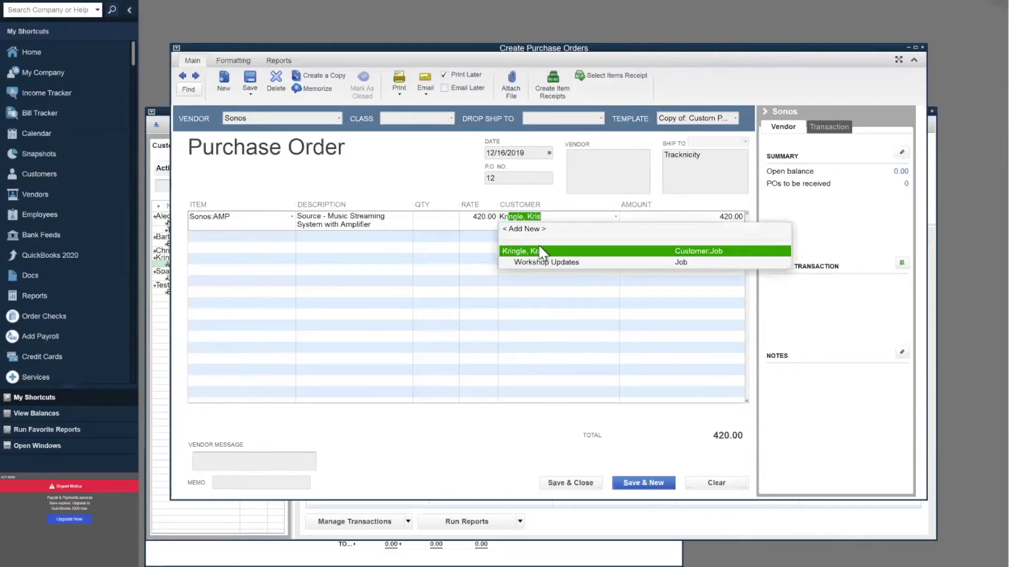
{"action": "left_click", "coordinate": [537, 263]}
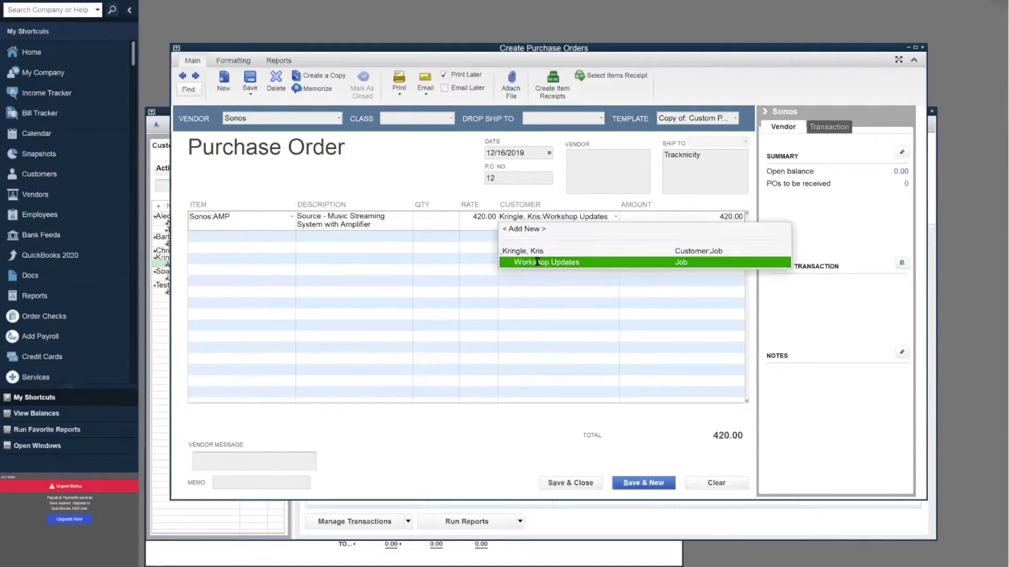
{"action": "left_click", "coordinate": [446, 219]}
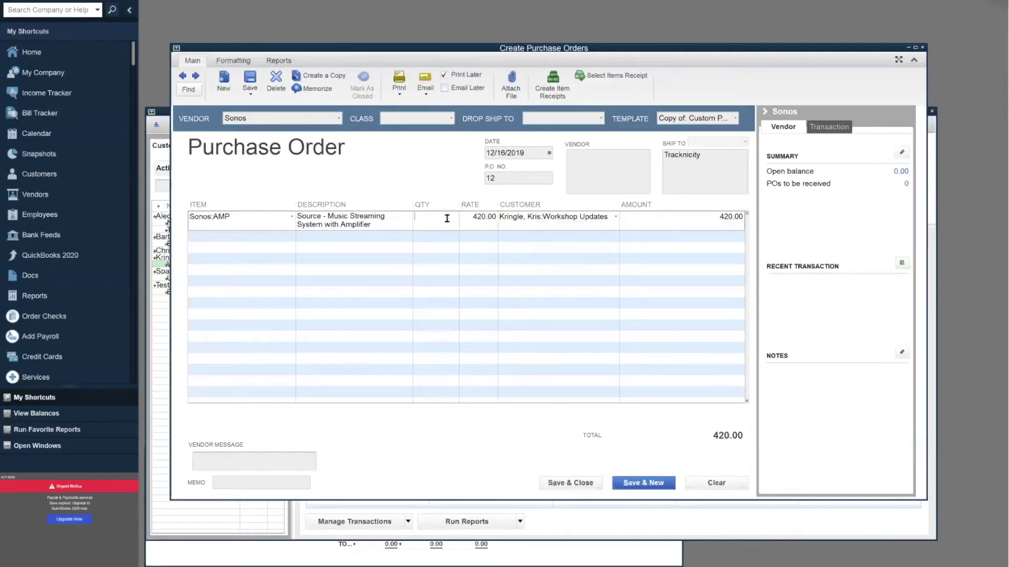
{"action": "type", "text": "2"}
{"action": "left_click", "coordinate": [583, 478]}
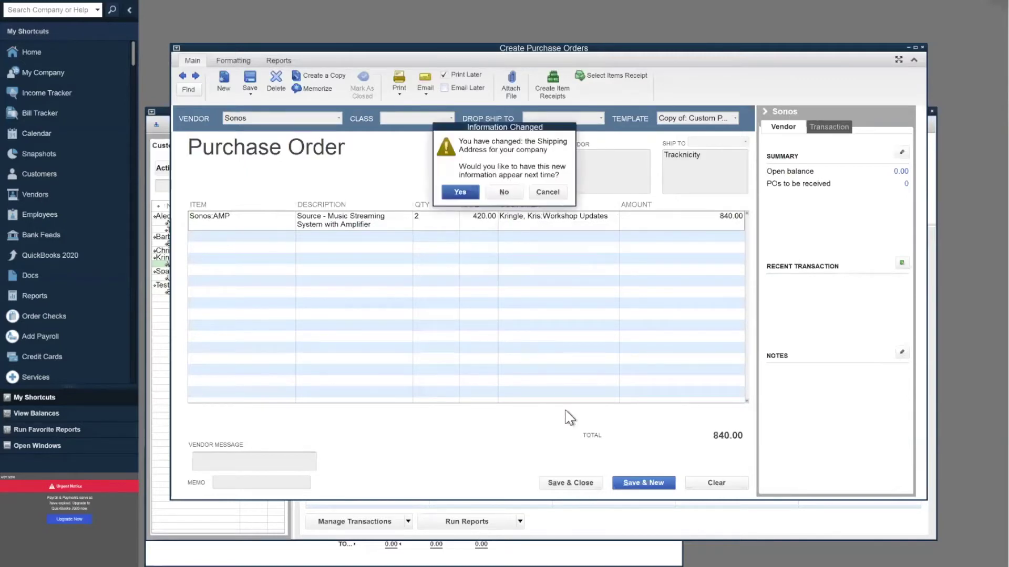
{"action": "left_click", "coordinate": [467, 192]}
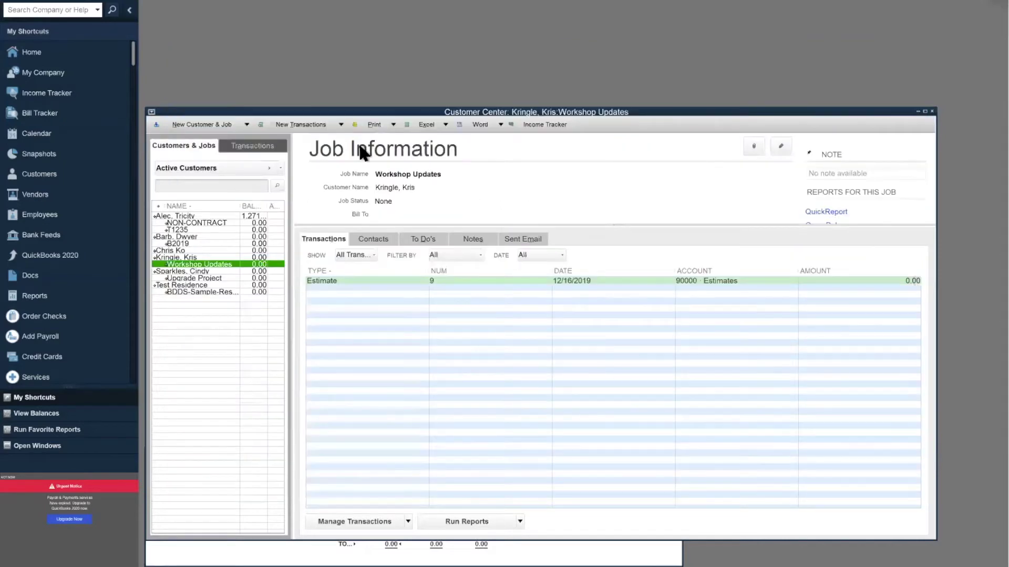
- Push the new purchase order to Tracknicity via File > Update Web Services in the Web Connector
{"action": "left_click", "coordinate": [19, 1]}
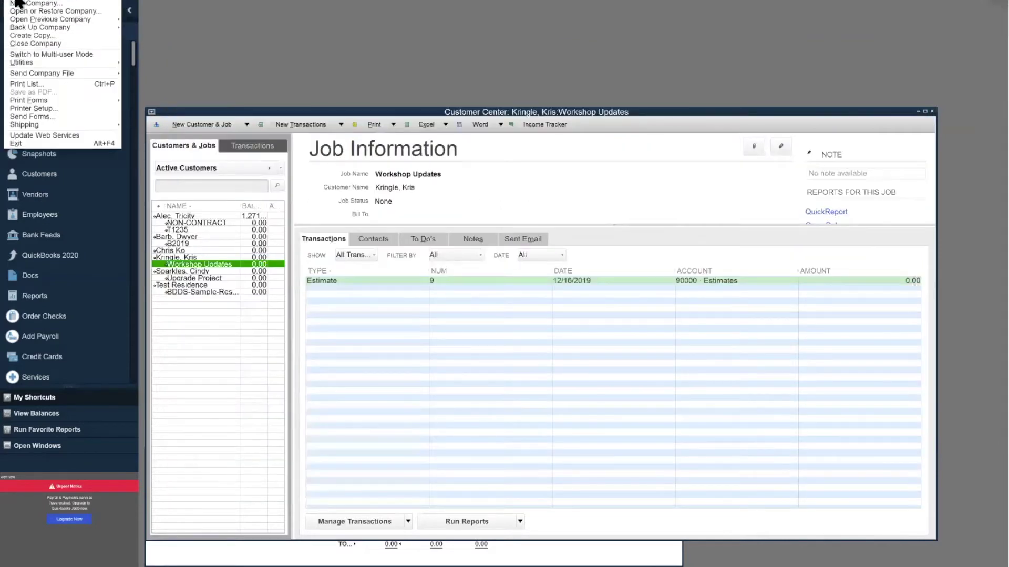
{"action": "left_click", "coordinate": [63, 139]}
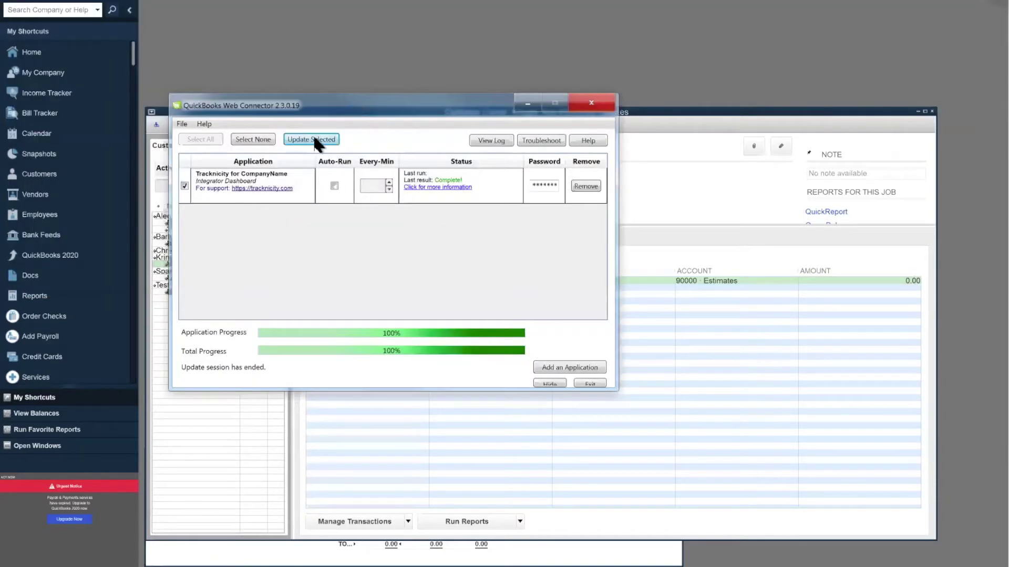
{"action": "left_click", "coordinate": [314, 140]}
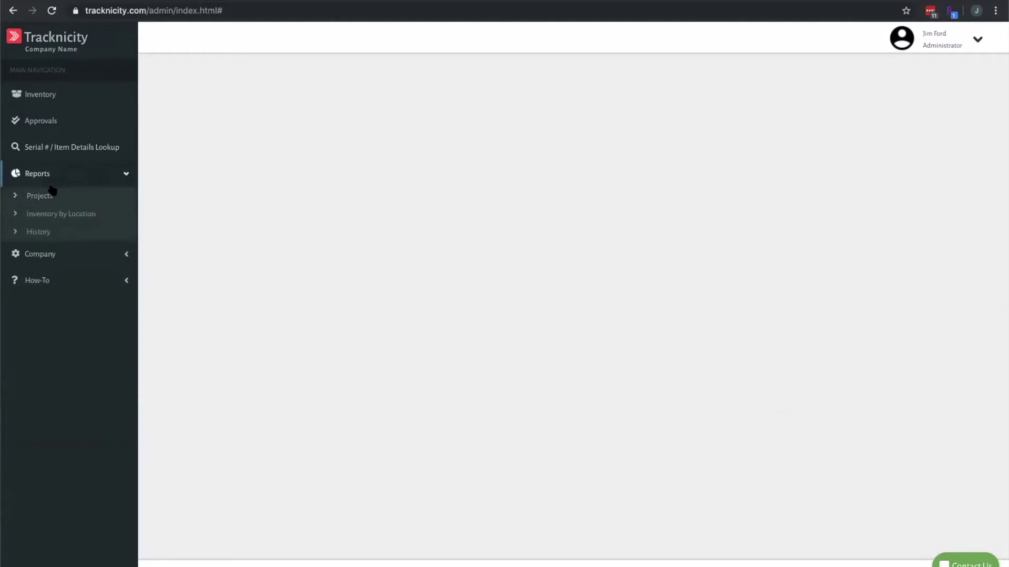
- Run the Tracknicity Project Tracking report for the Workshop Updates job
{"action": "left_click", "coordinate": [43, 195]}
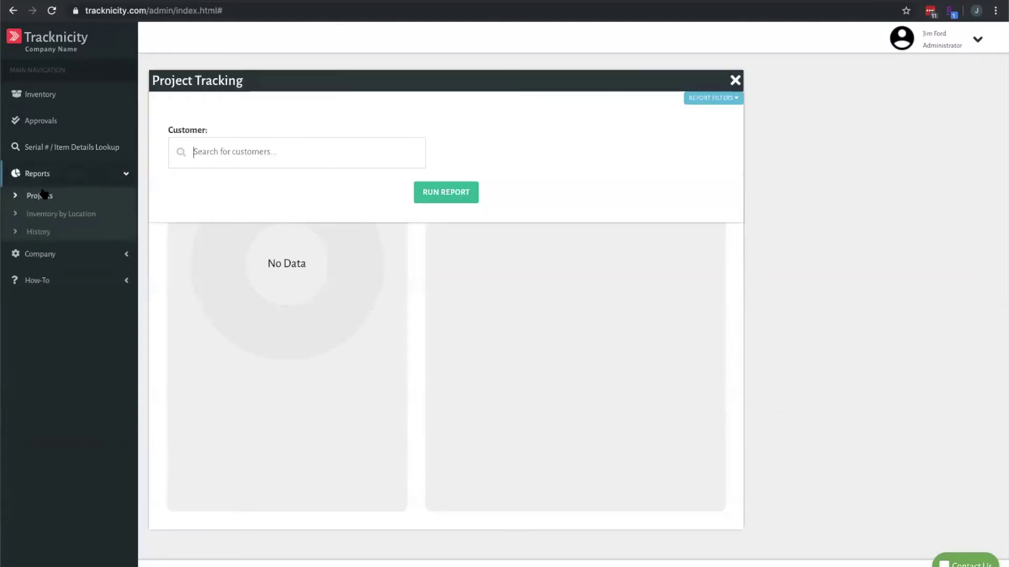
{"action": "type", "text": "kri"}
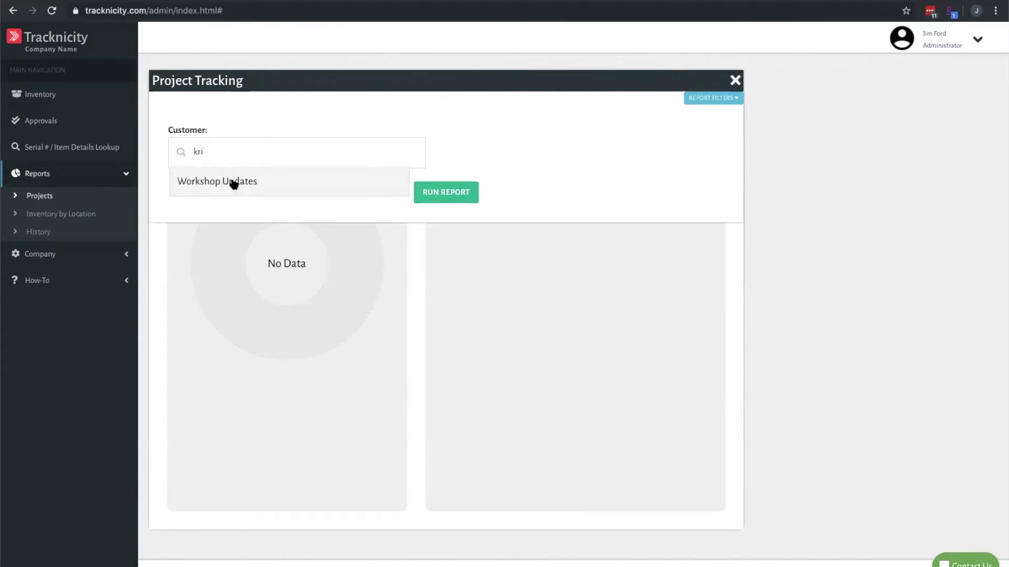
{"action": "left_click", "coordinate": [320, 184]}
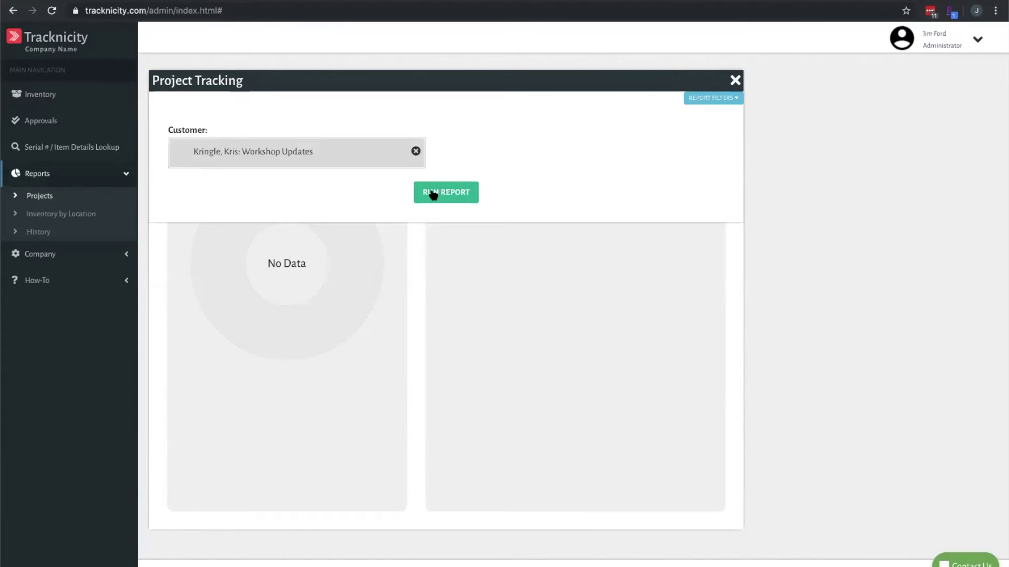
{"action": "left_click", "coordinate": [432, 195]}
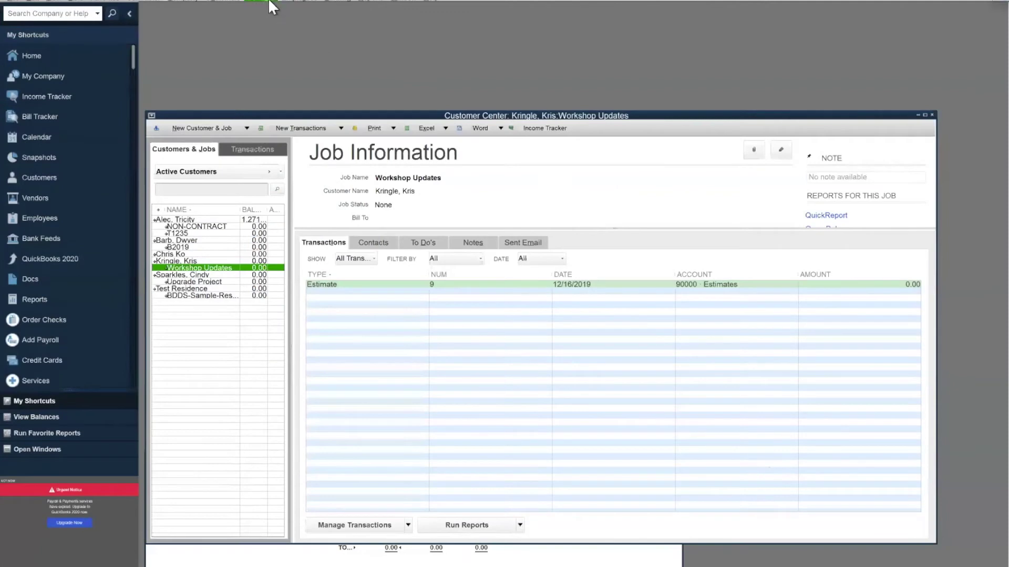
- Save a Sonos bill receiving PO 12's 2 Sonos:AMP (840.00), then update web services
{"action": "left_click", "coordinate": [268, 3]}
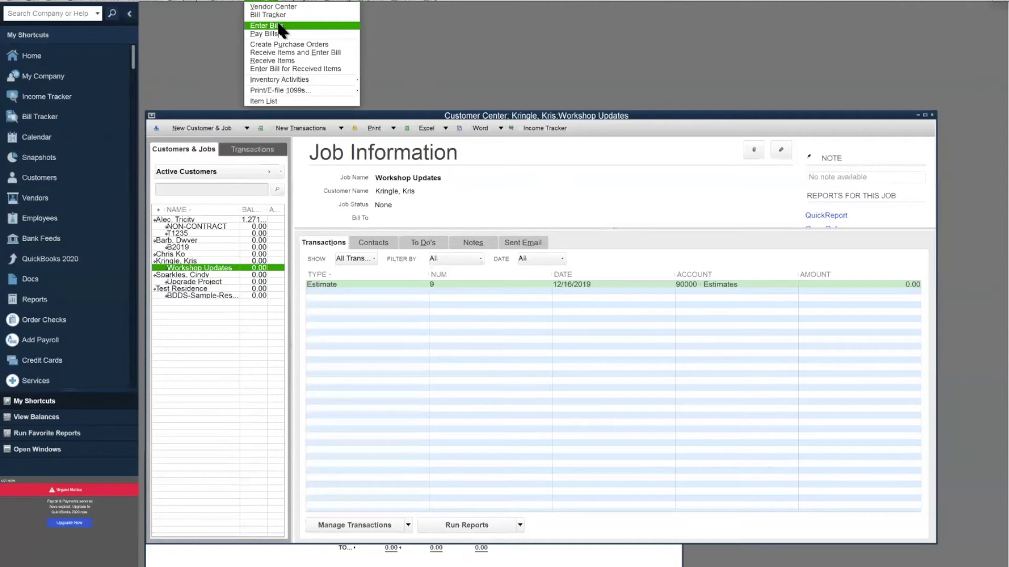
{"action": "left_click", "coordinate": [279, 25]}
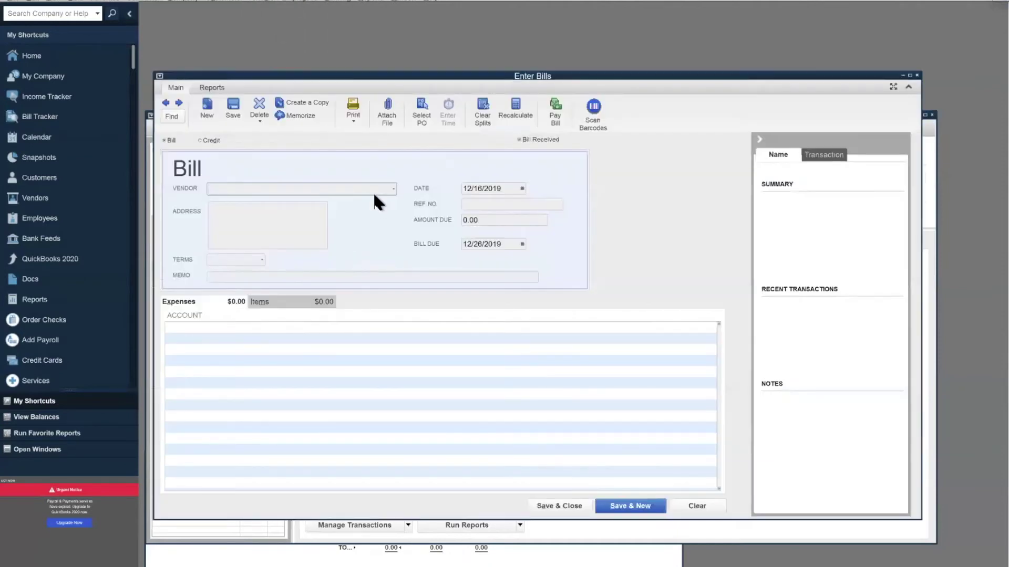
{"action": "type", "text": "SONANCE"}
{"action": "left_click", "coordinate": [266, 234]}
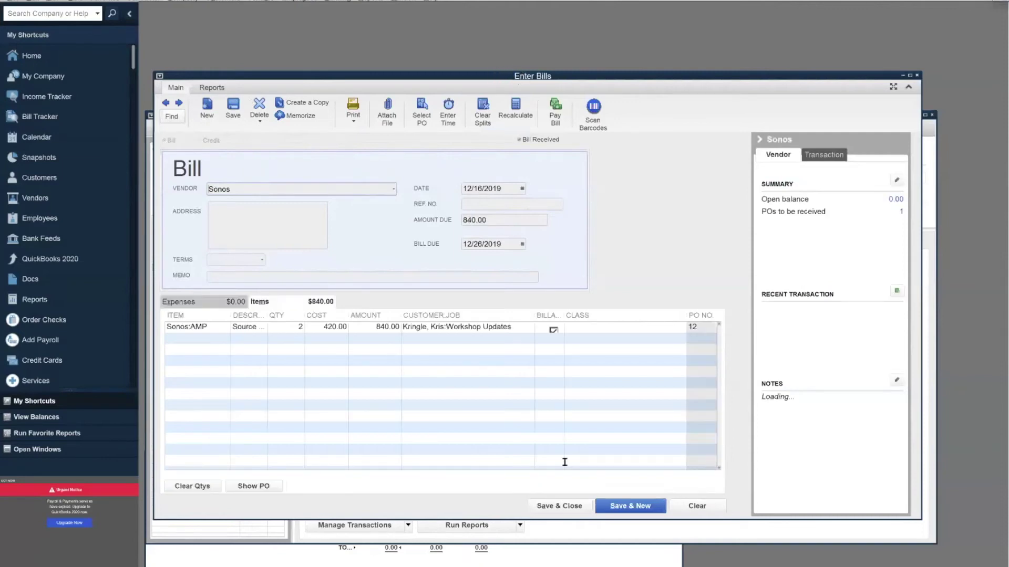
{"action": "left_click", "coordinate": [576, 504]}
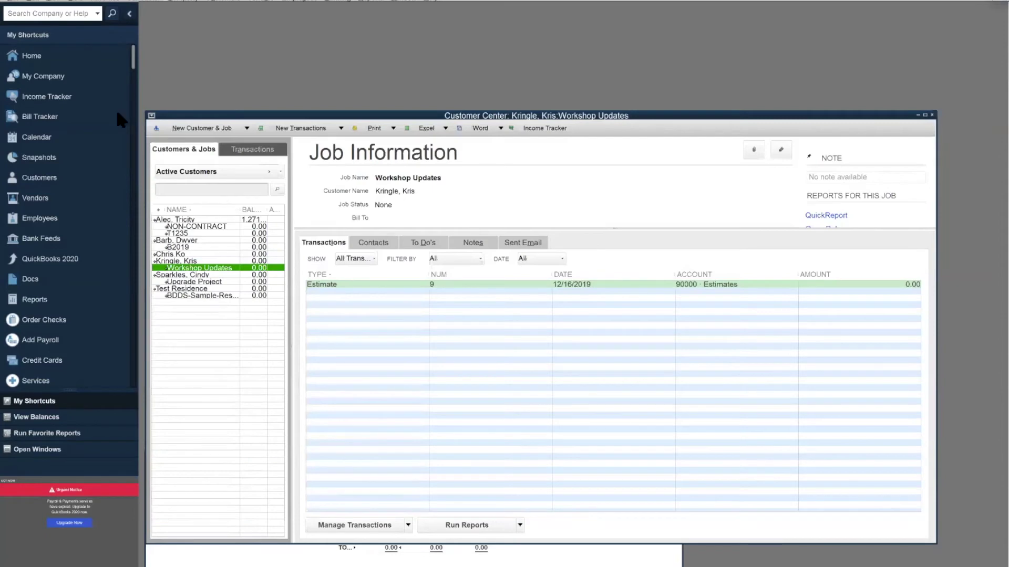
{"action": "left_click", "coordinate": [15, 1]}
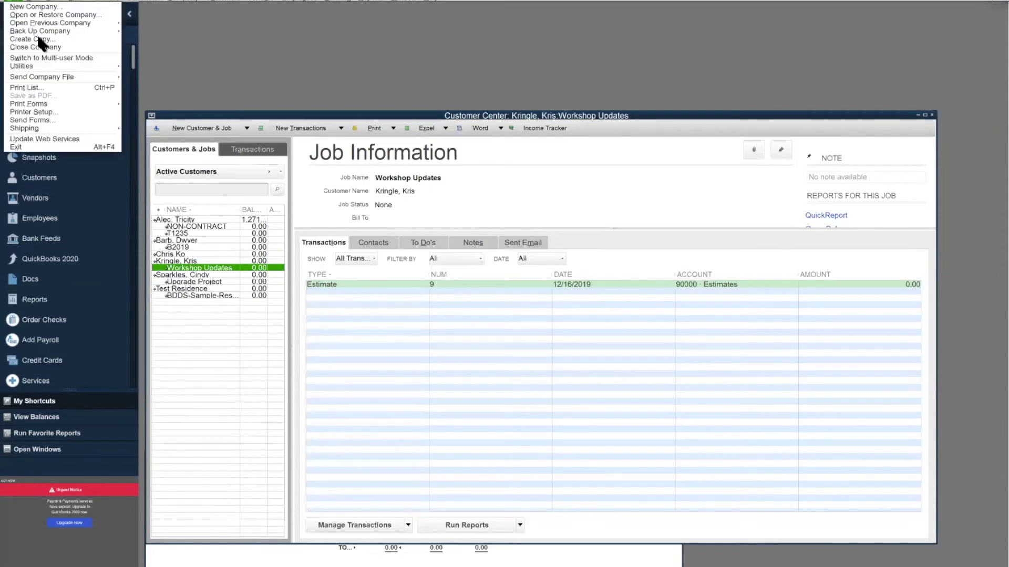
{"action": "left_click", "coordinate": [74, 140]}
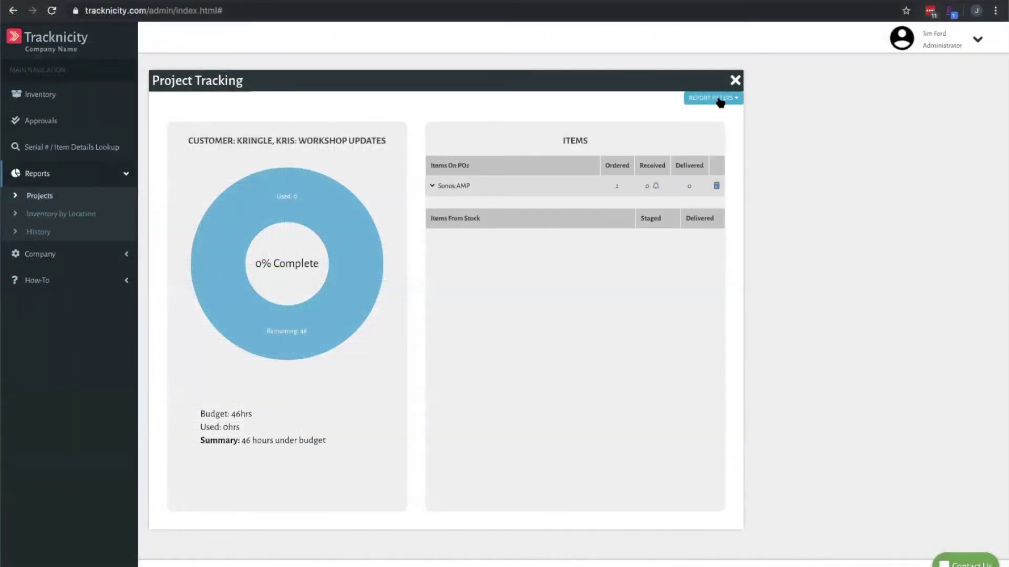
- Rerun the Workshop Updates report to show Sonos:AMP with 2 received
{"action": "left_click", "coordinate": [719, 103]}
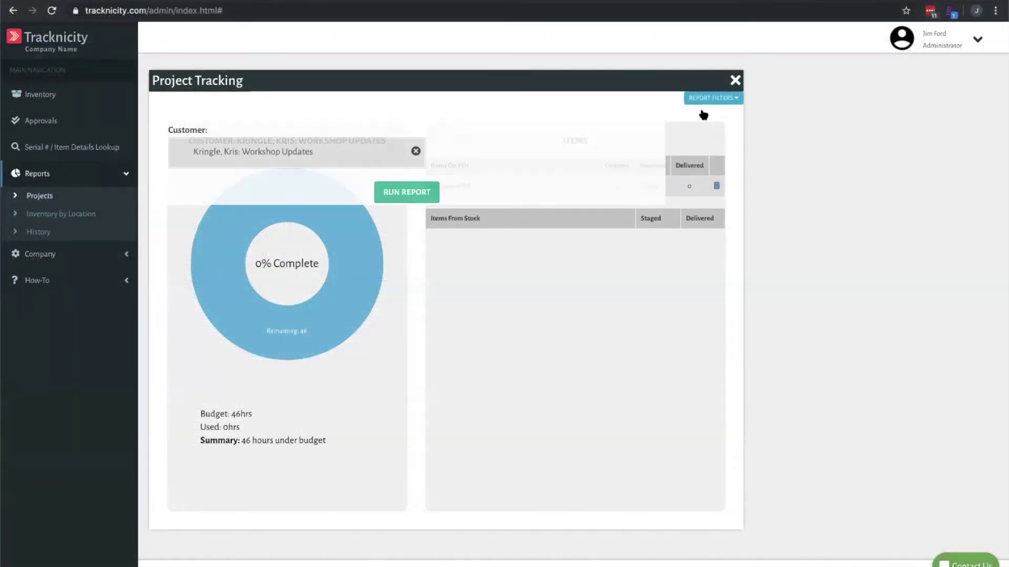
{"action": "left_click", "coordinate": [453, 197]}
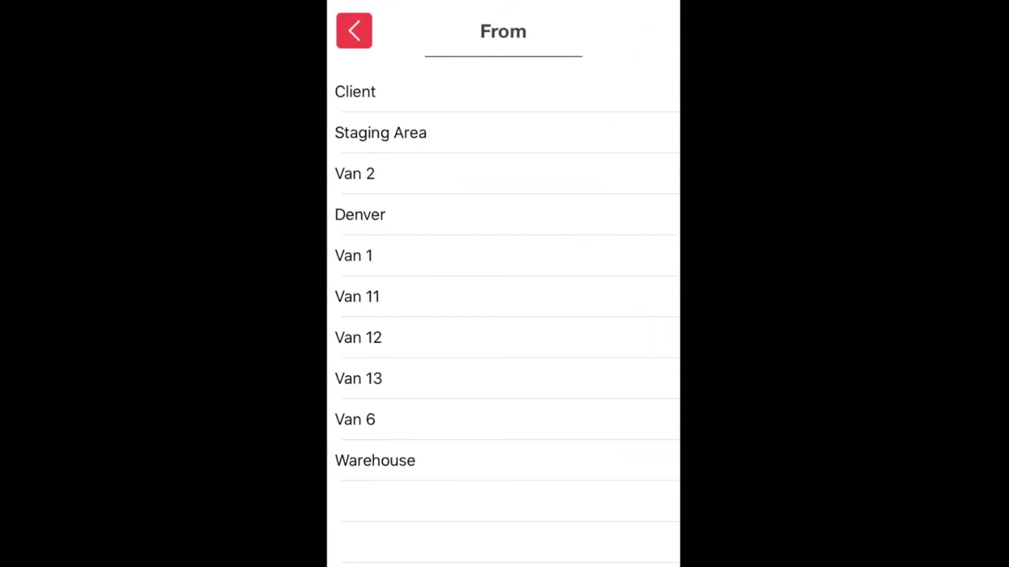
- Set the checkout source to Staging Area and the destination to the Workshop Updates job
{"action": "left_click", "coordinate": [381, 132]}
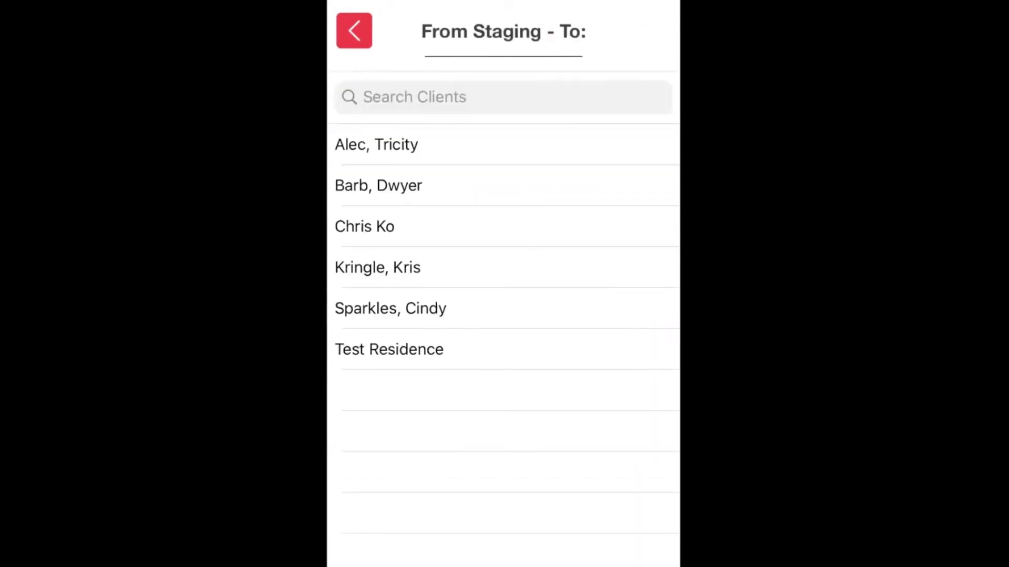
{"action": "left_click", "coordinate": [410, 97]}
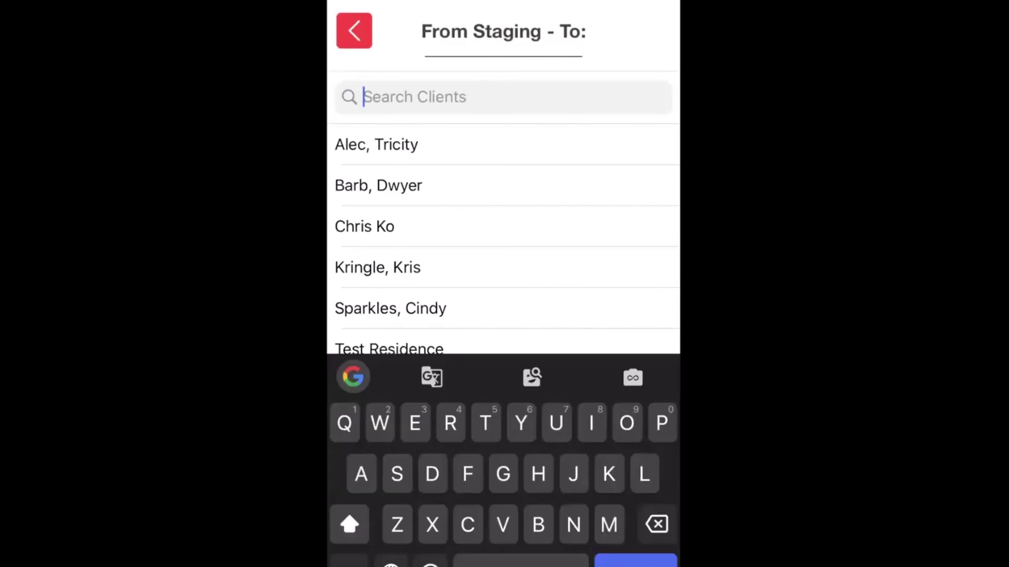
{"action": "type", "text": "Kri"}
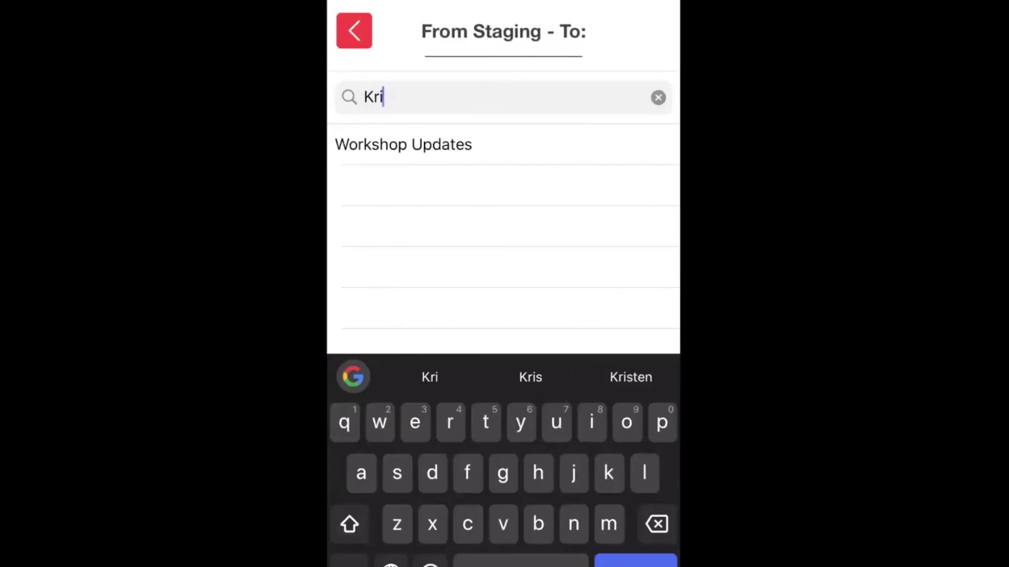
{"action": "left_click", "coordinate": [404, 144]}
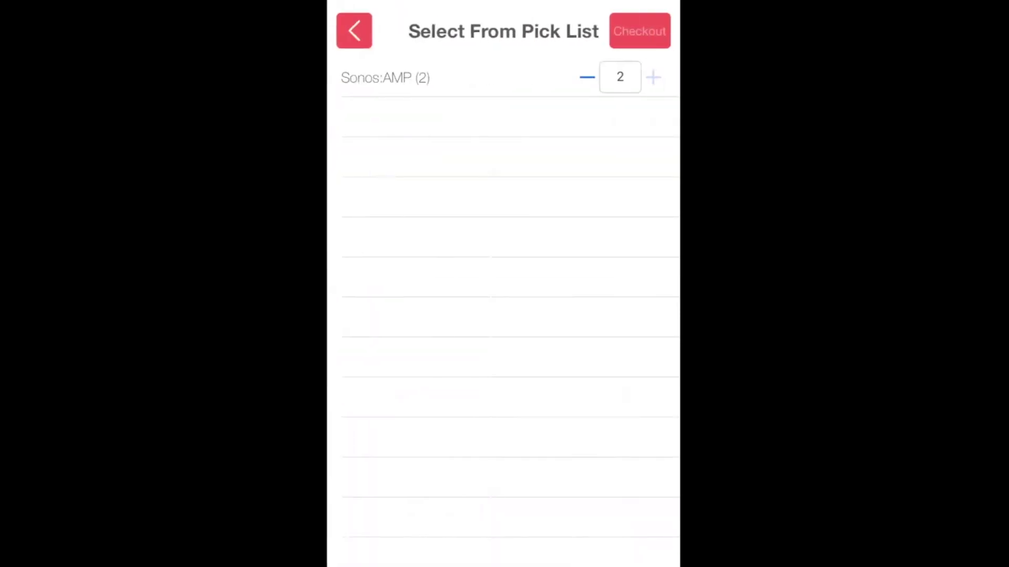
- Check out 2 Sonos:AMP units
{"action": "left_click", "coordinate": [586, 77]}
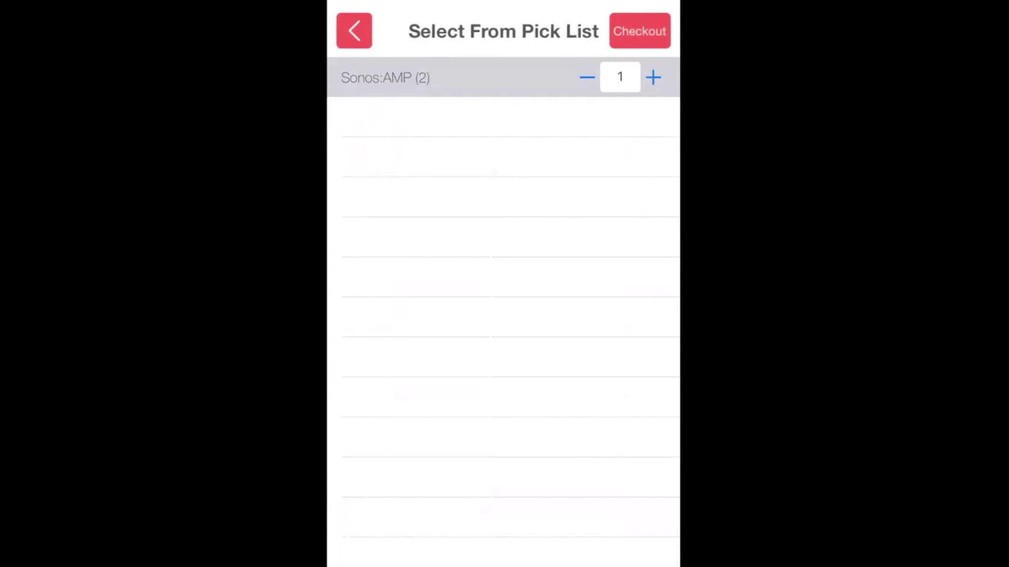
{"action": "left_click", "coordinate": [653, 77]}
{"action": "left_click", "coordinate": [639, 31]}
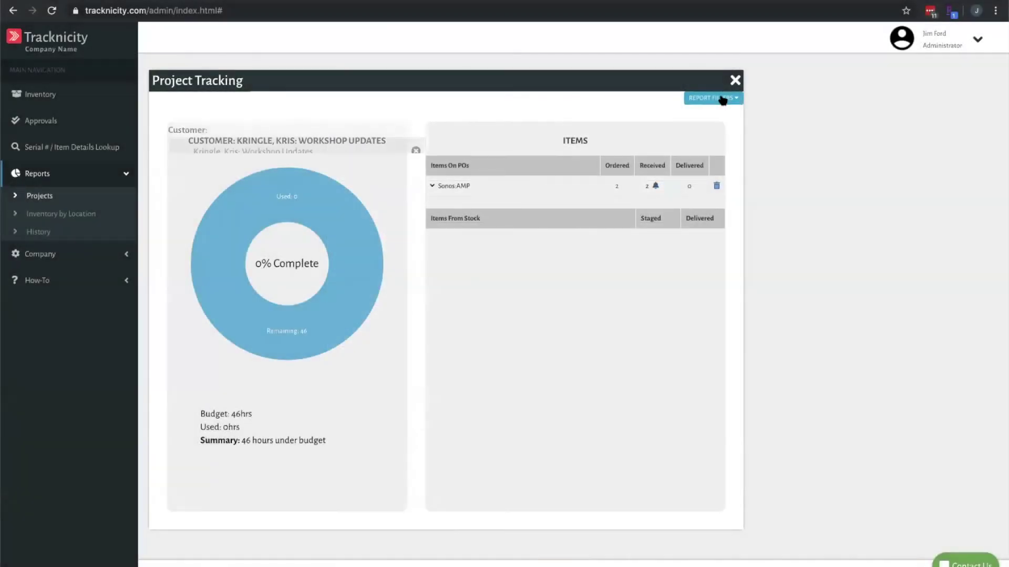
- Rerun the report and expand Sonos:AMP to see its Mon Dec 16 2019 checkout details
{"action": "left_click", "coordinate": [723, 100]}
{"action": "left_click", "coordinate": [457, 191]}
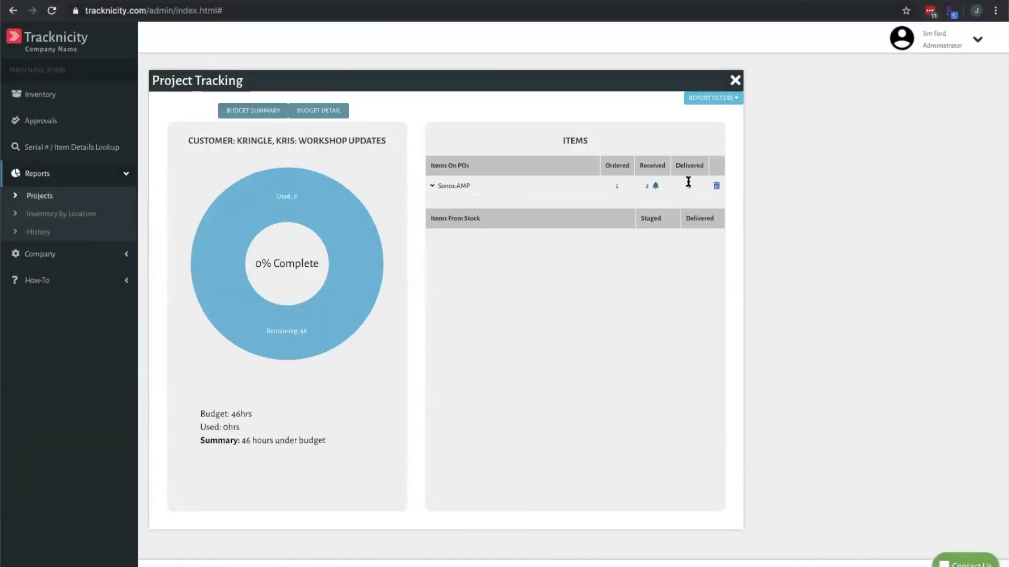
{"action": "left_click", "coordinate": [448, 189]}
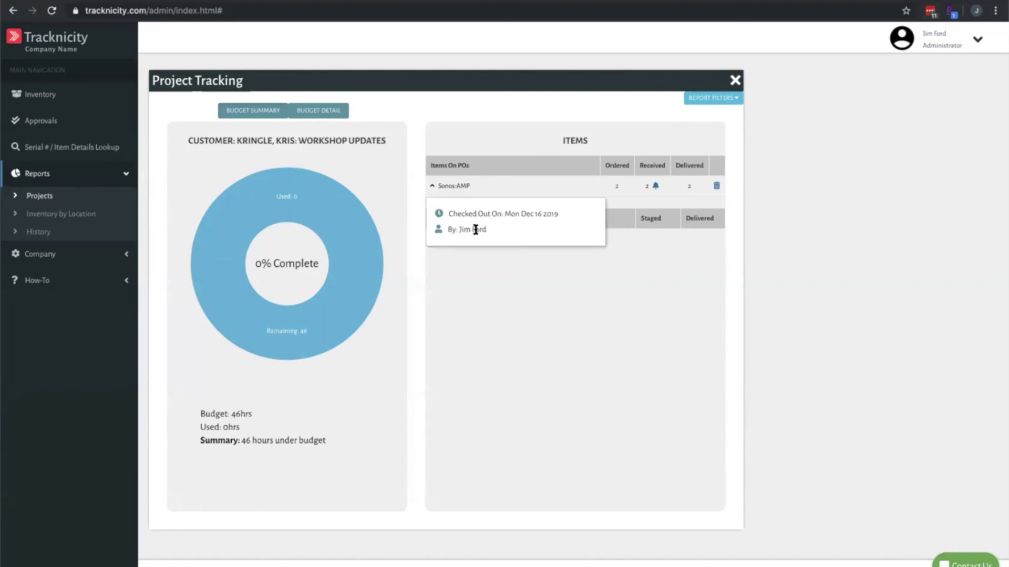